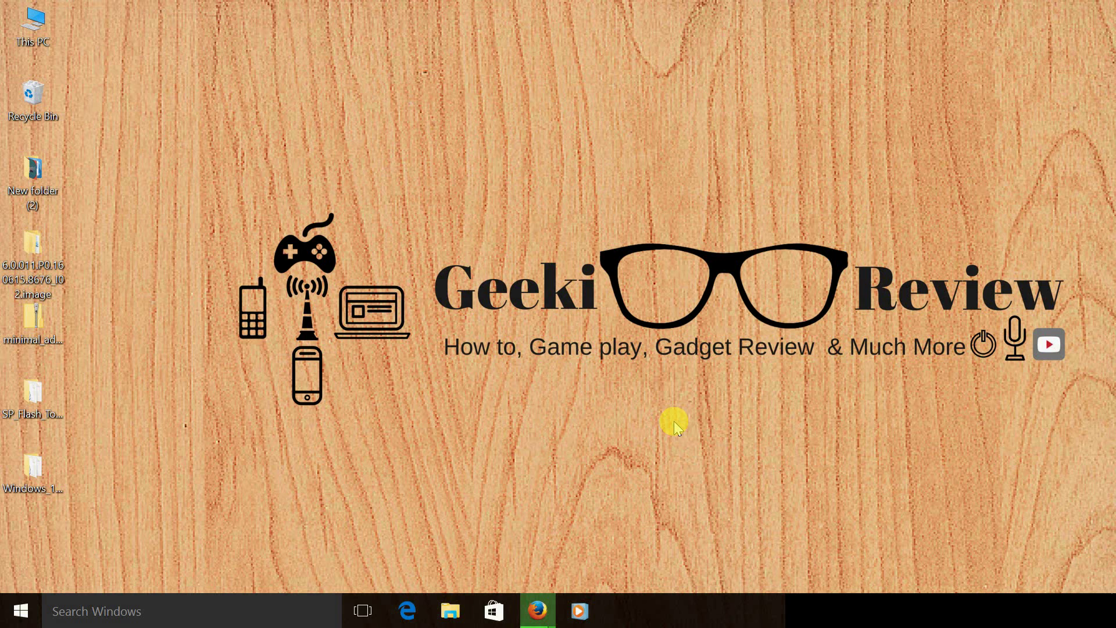
Look over the YouTube video manager browser window, then minimize it back to the desktop.
click(545, 614)
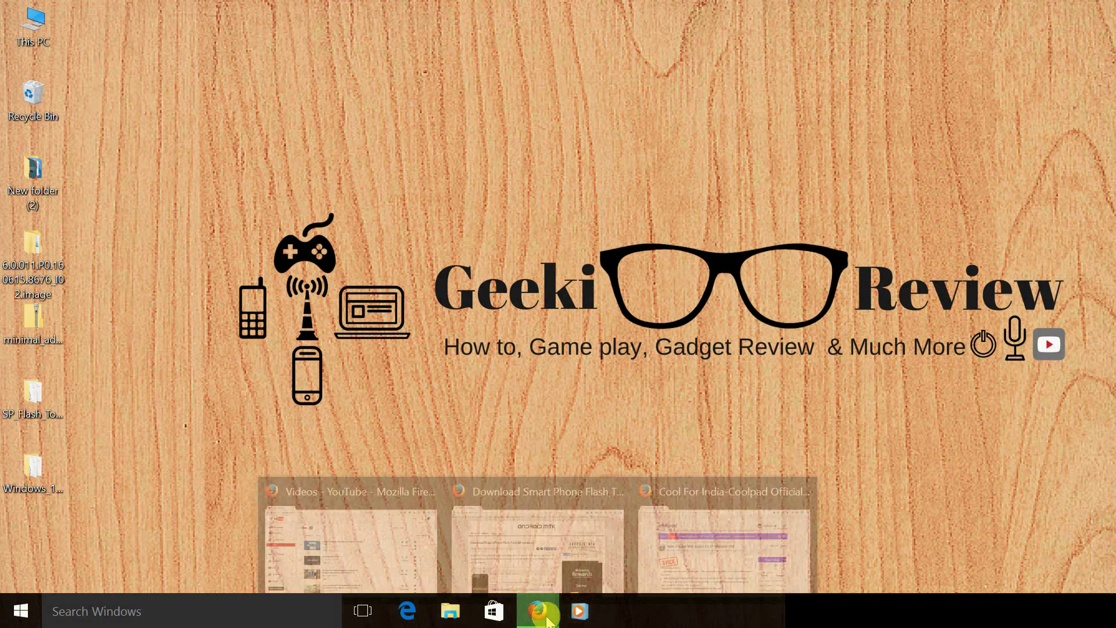
click(389, 530)
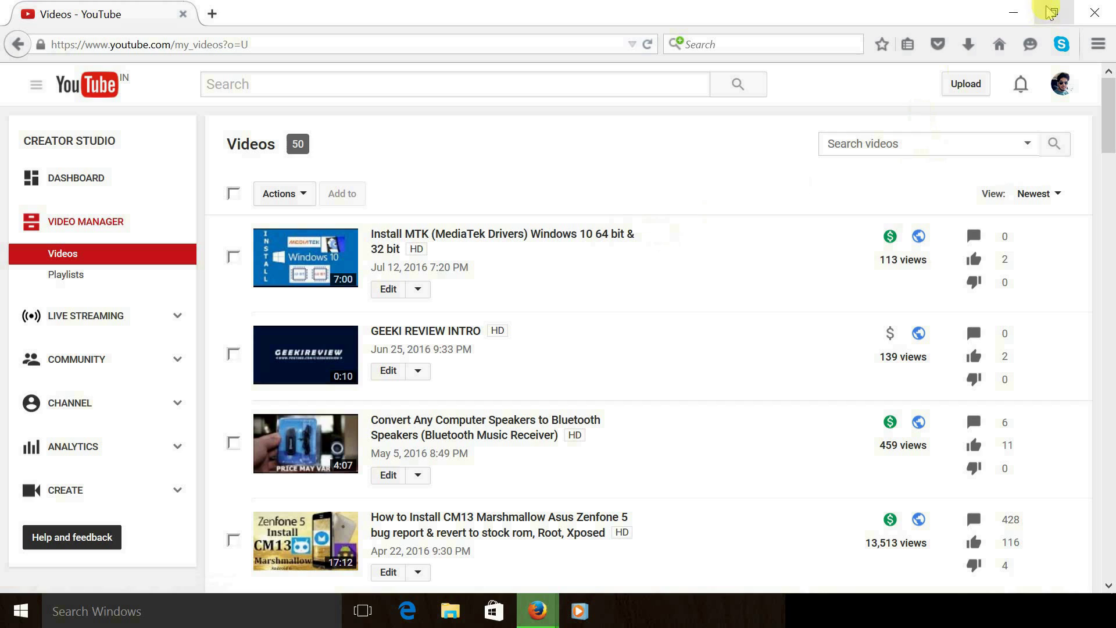
click(1012, 13)
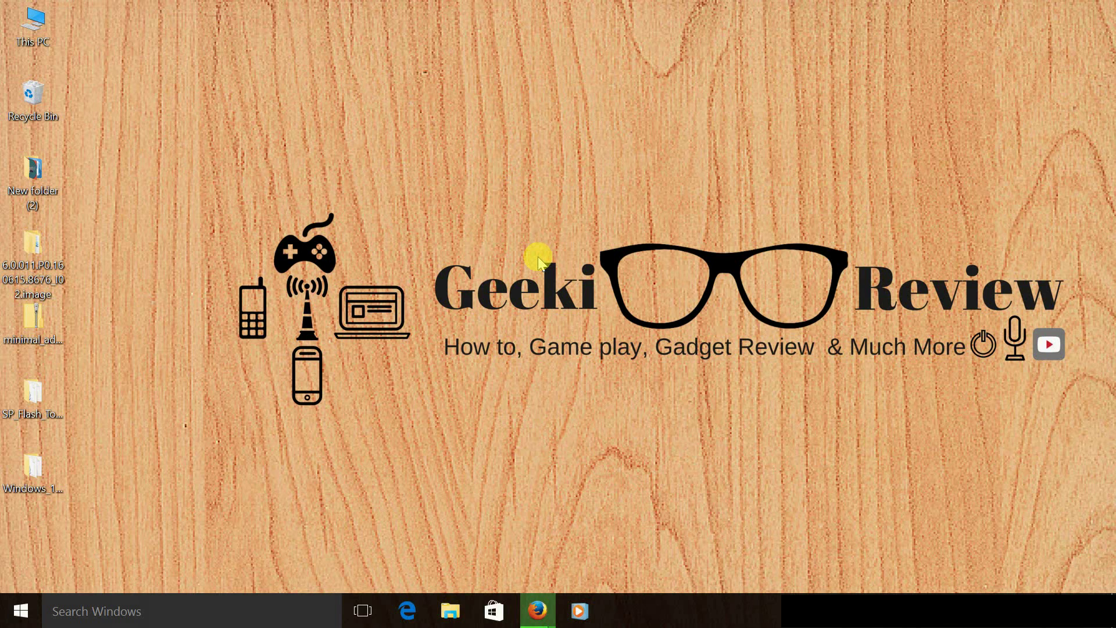
click(563, 413)
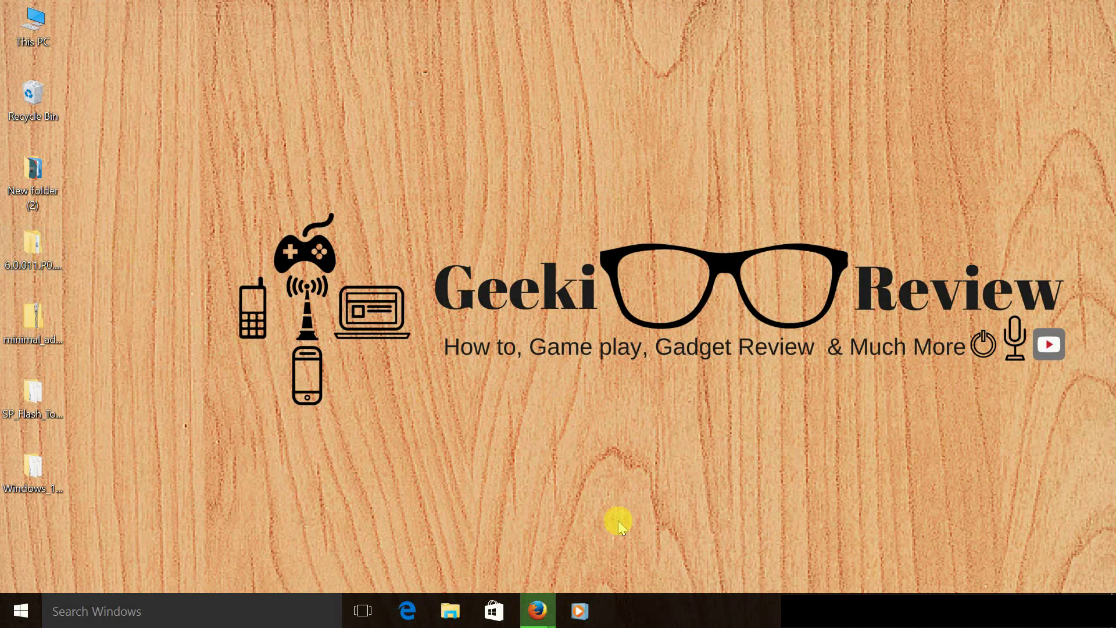
In the Coolpad Note 3 Stable MM Flashable V14 thread, highlight the V14 recommendation and Note 3 Lite sentence.
mouse_move(548, 617)
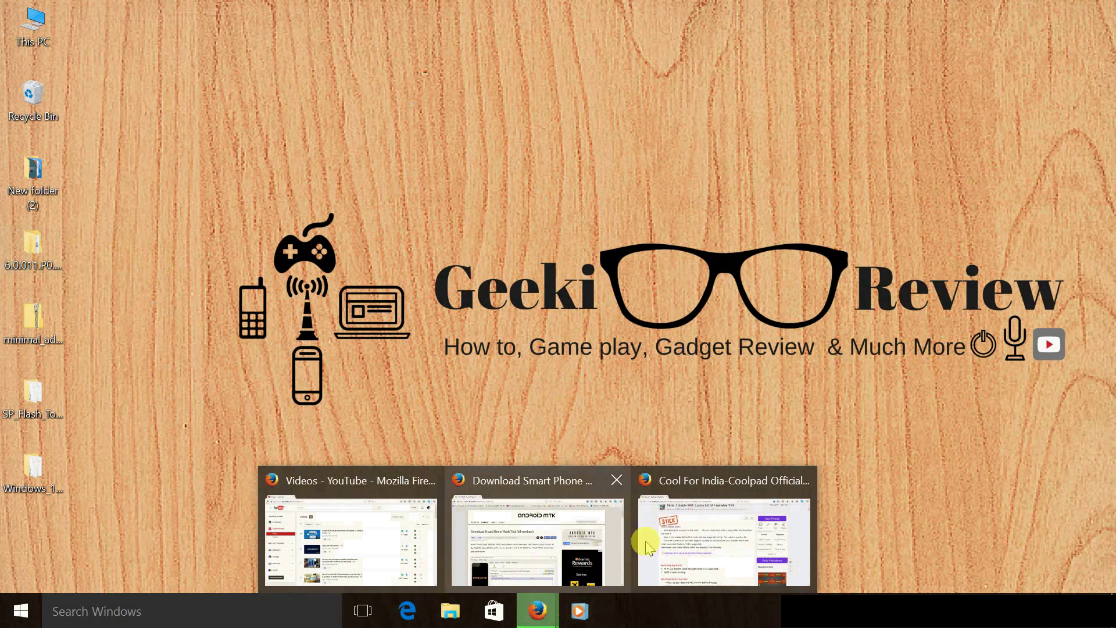
click(705, 530)
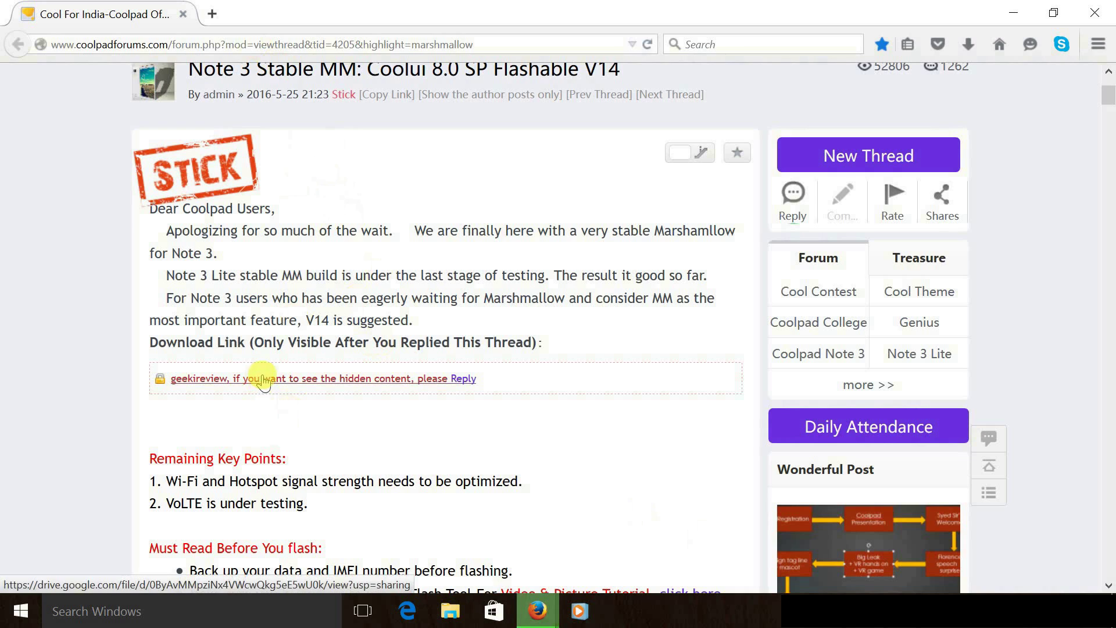
drag(304, 320, 331, 323)
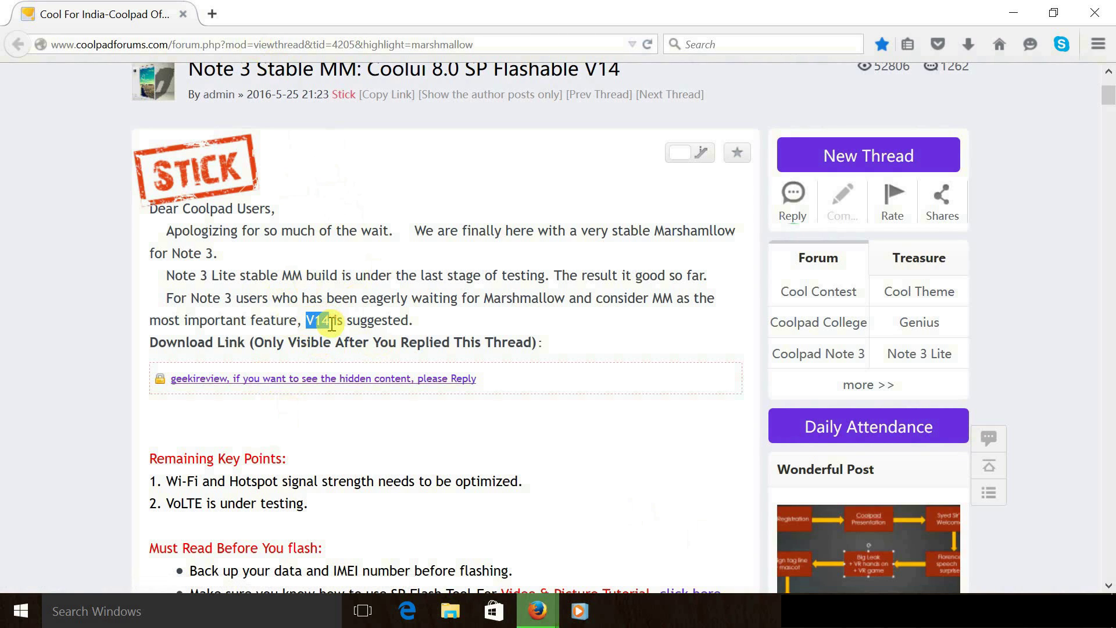
double_click(310, 320)
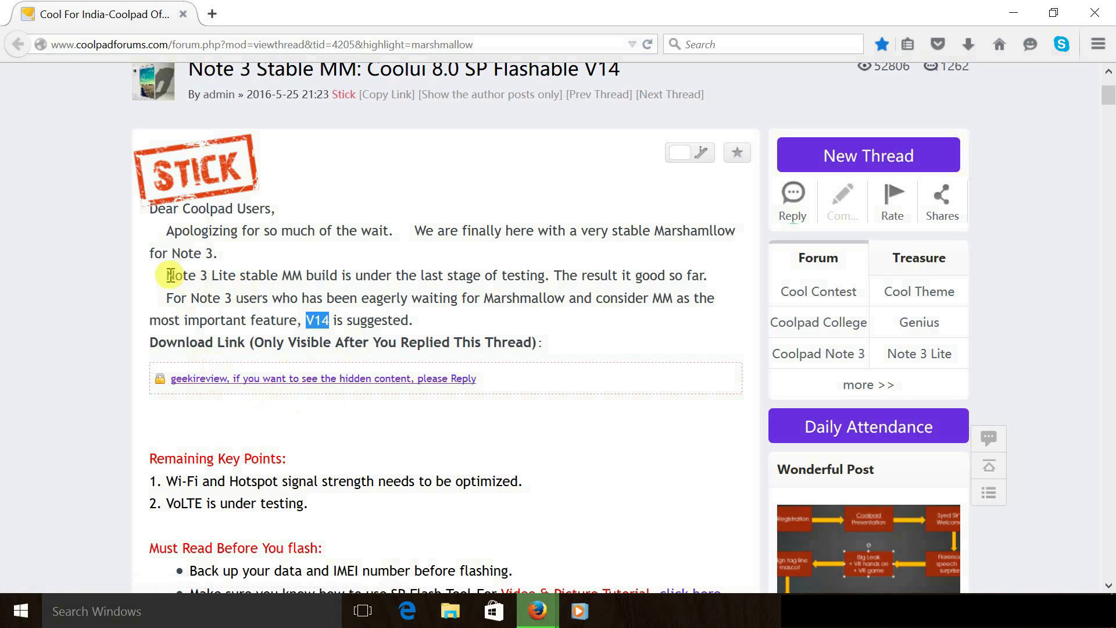
drag(168, 275, 559, 278)
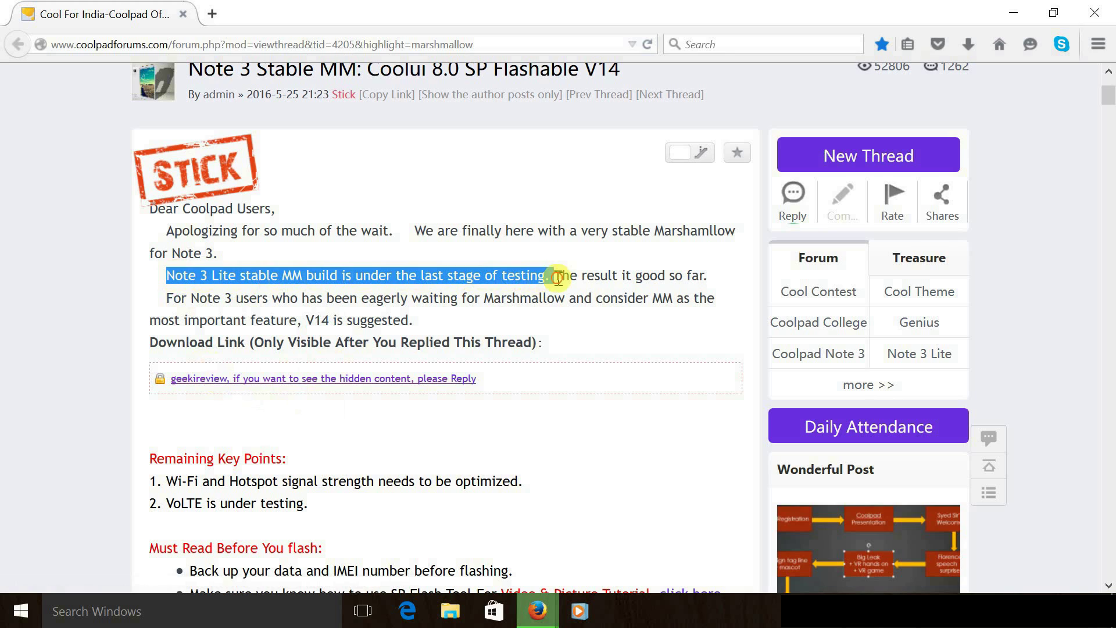
click(370, 276)
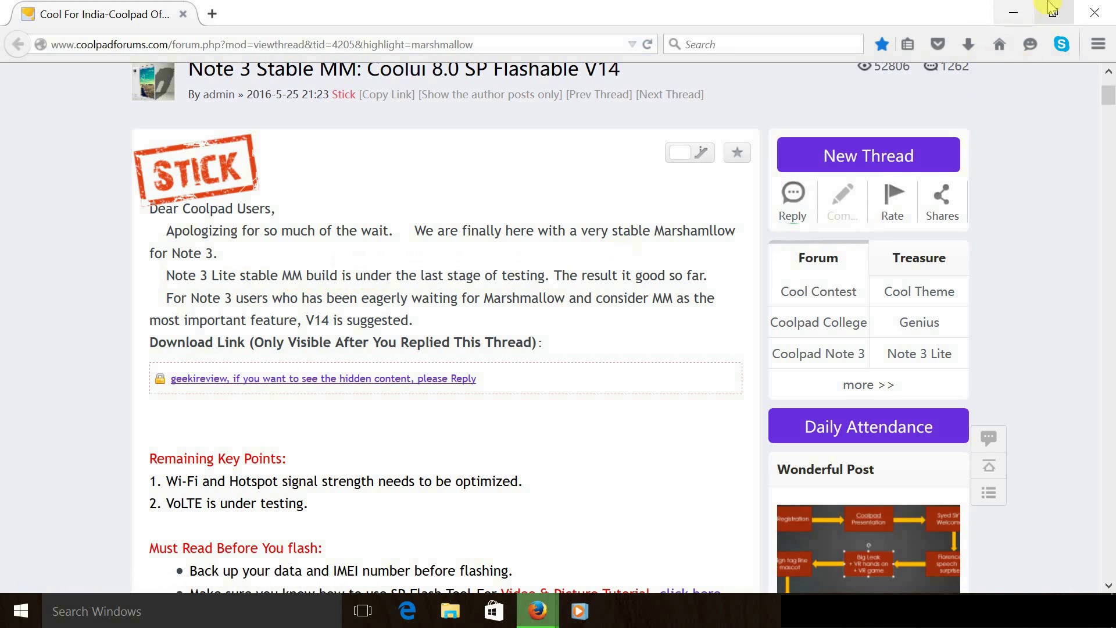
Scroll AndroidMTK's SP Flash Tool download list to V5.1620 (Latest), then minimize Firefox.
click(1020, 12)
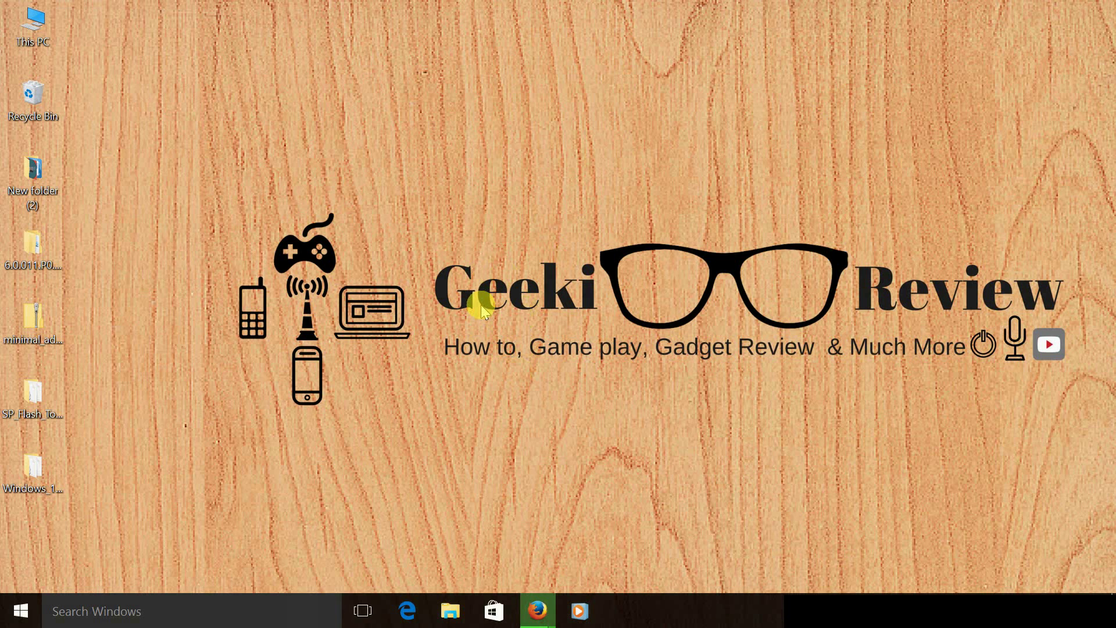
mouse_move(536, 609)
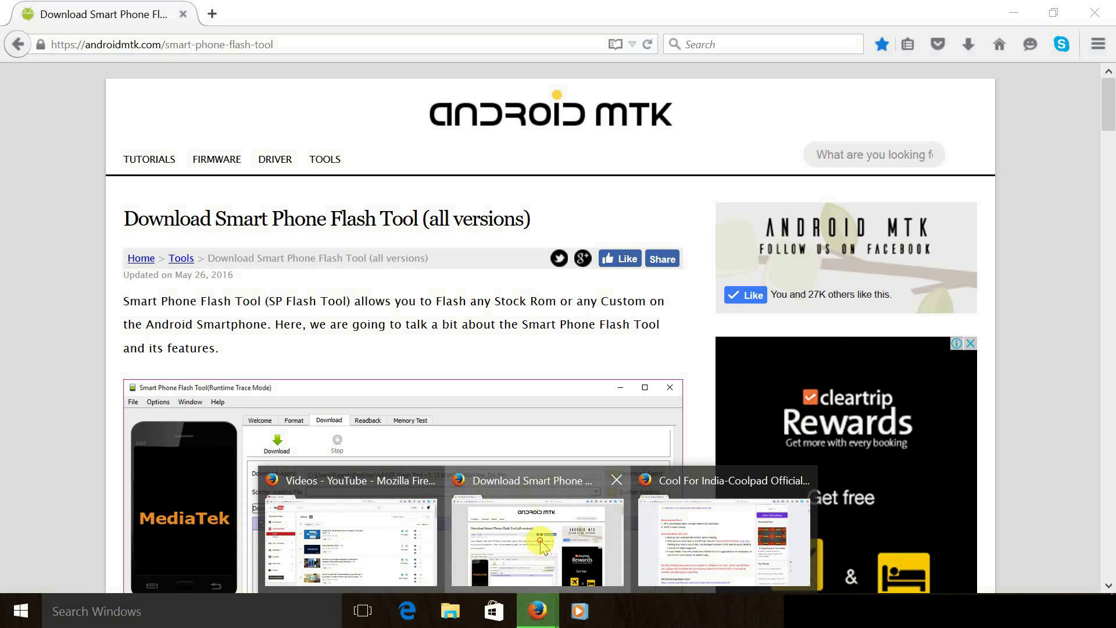
click(536, 572)
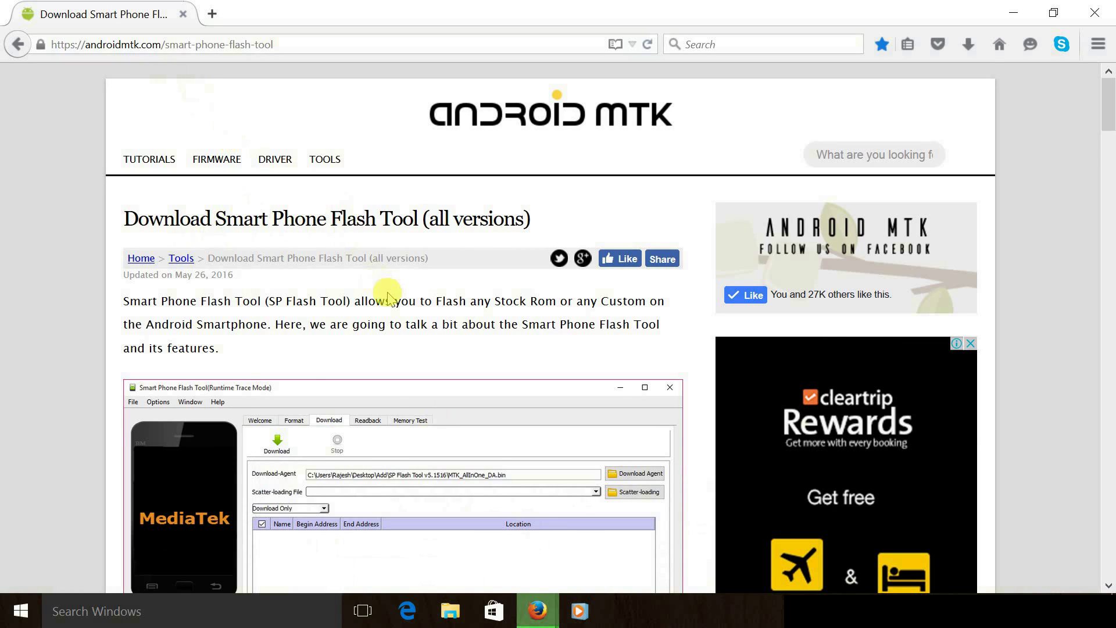
scroll(388, 298, down, 20)
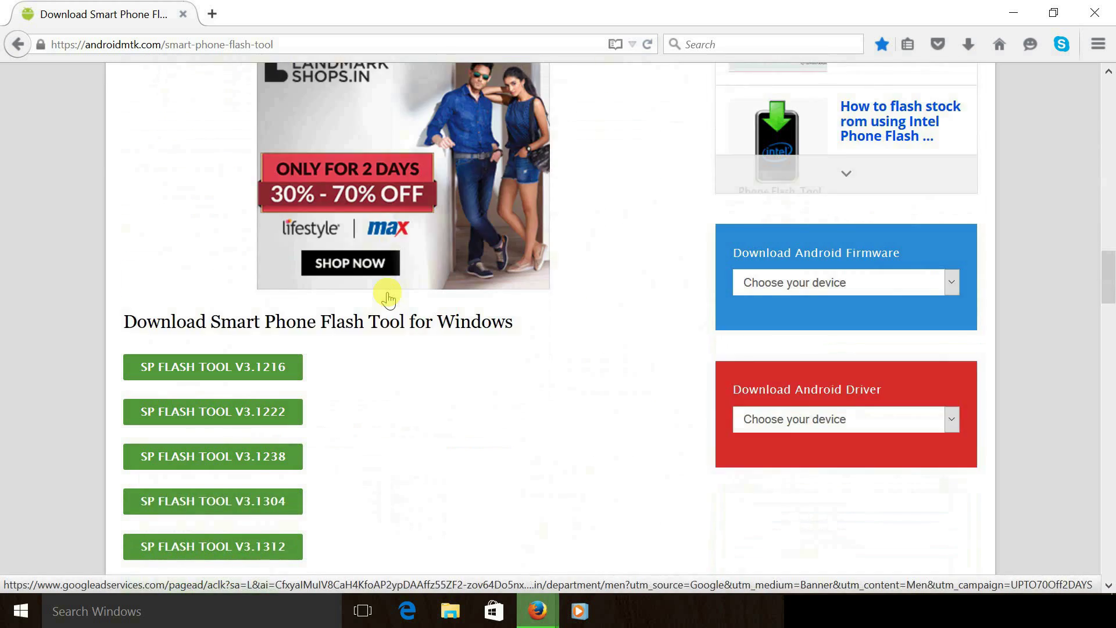
scroll(389, 298, down, 3)
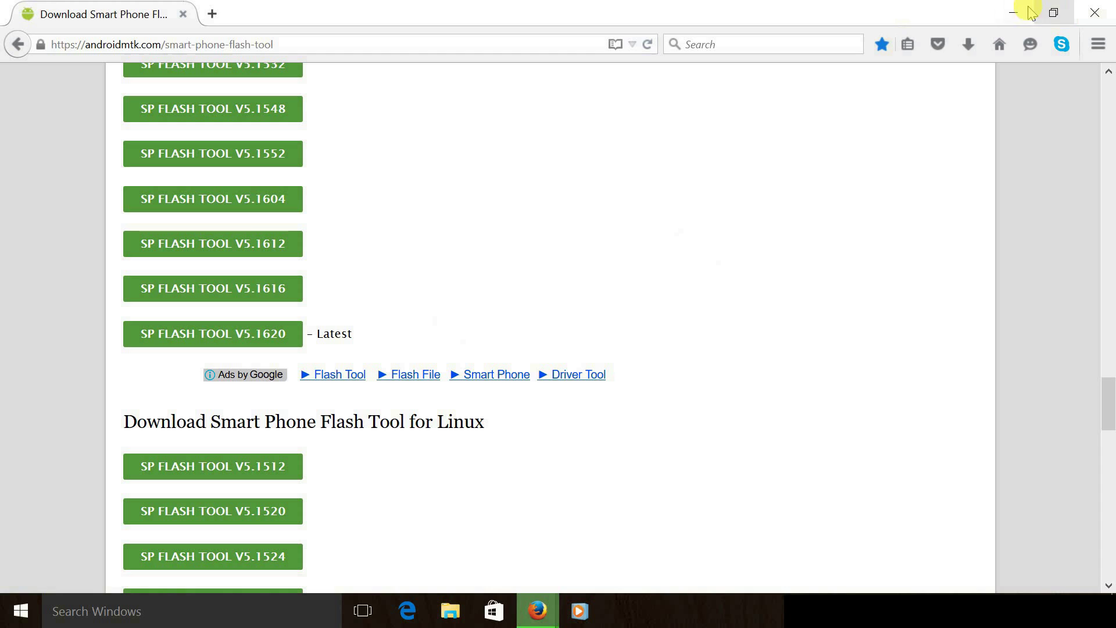
click(1015, 12)
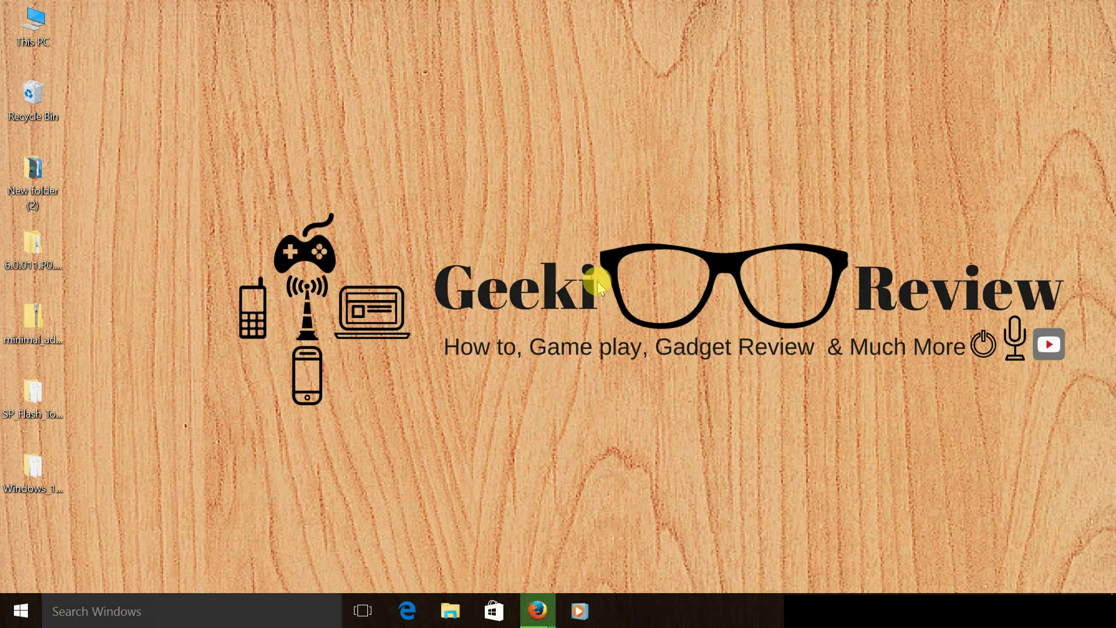
click(35, 326)
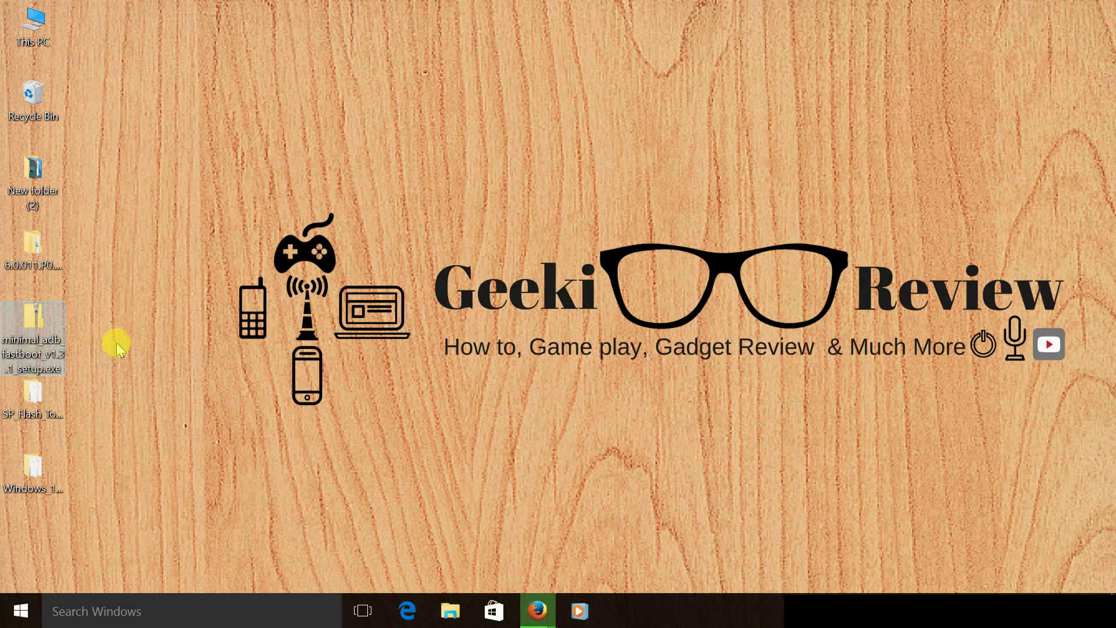
mouse_move(51, 356)
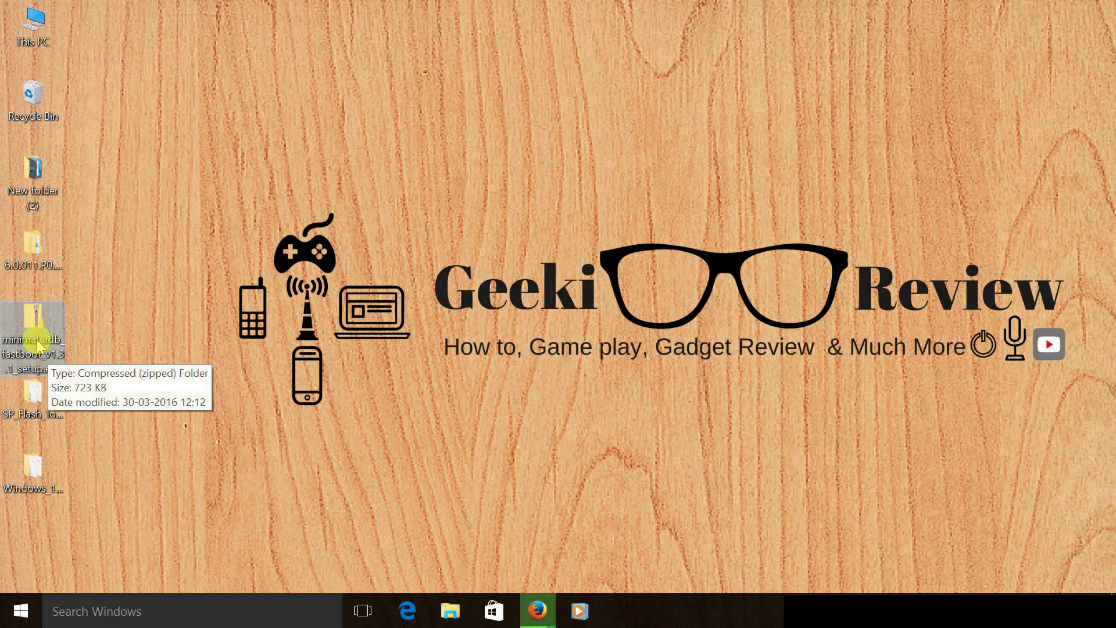
click(23, 271)
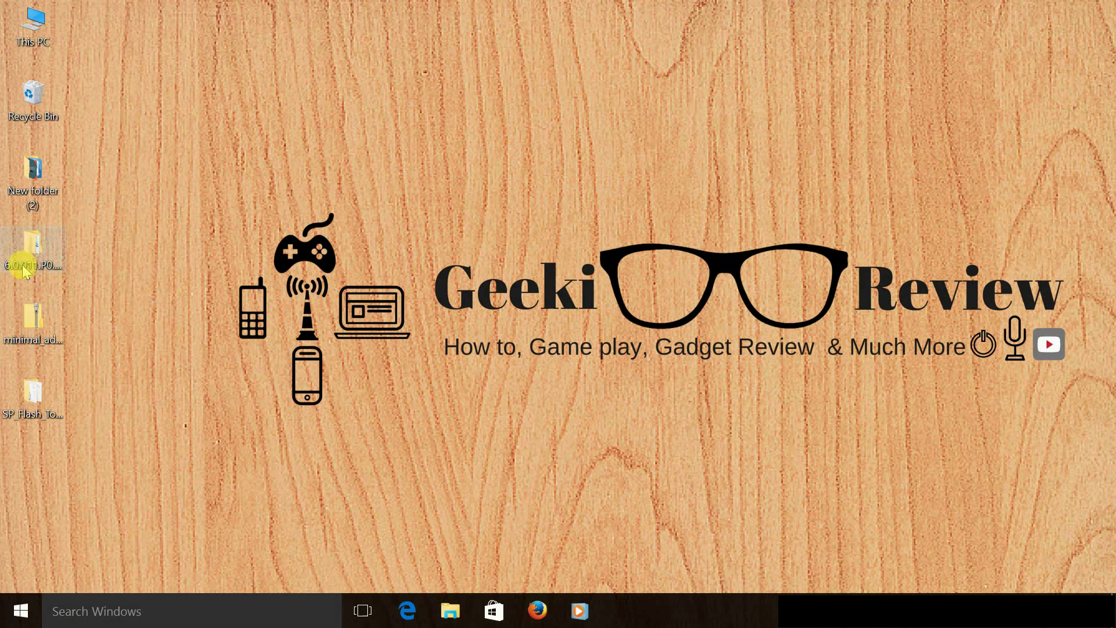
click(45, 256)
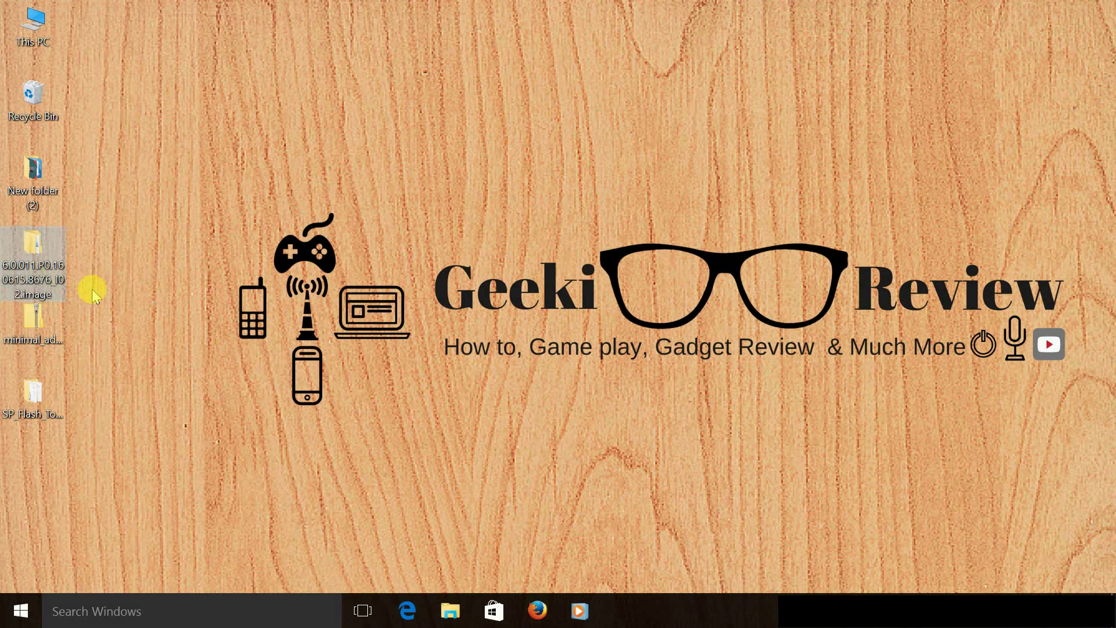
mouse_move(41, 260)
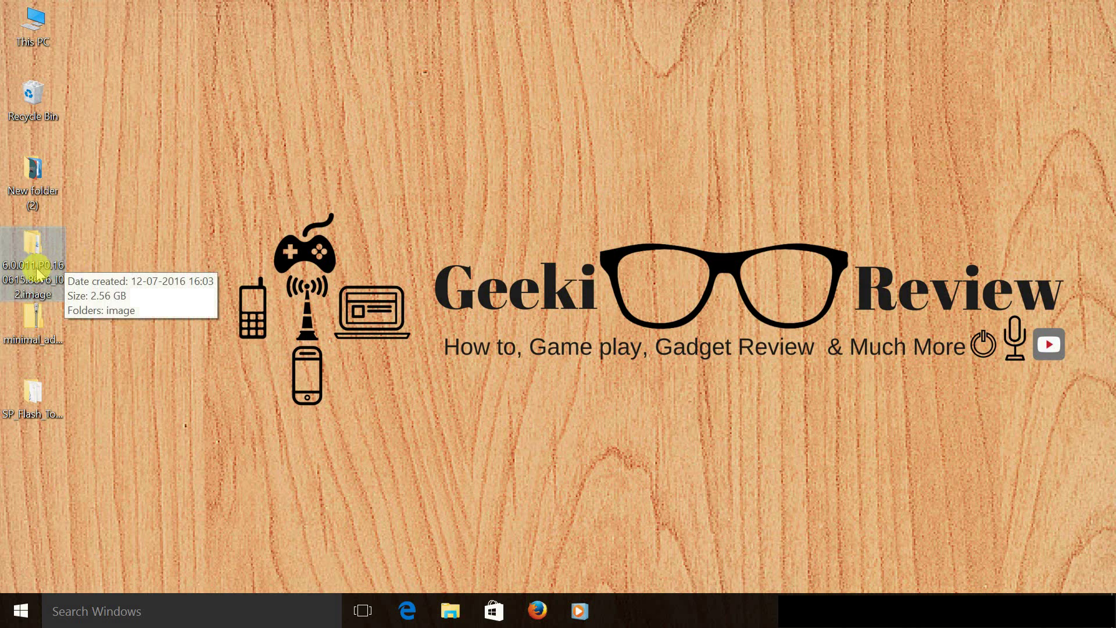
Launch flash_tool.exe from the SP_Flash_Tool_V5.1620 folder and close File Explorer.
double_click(51, 396)
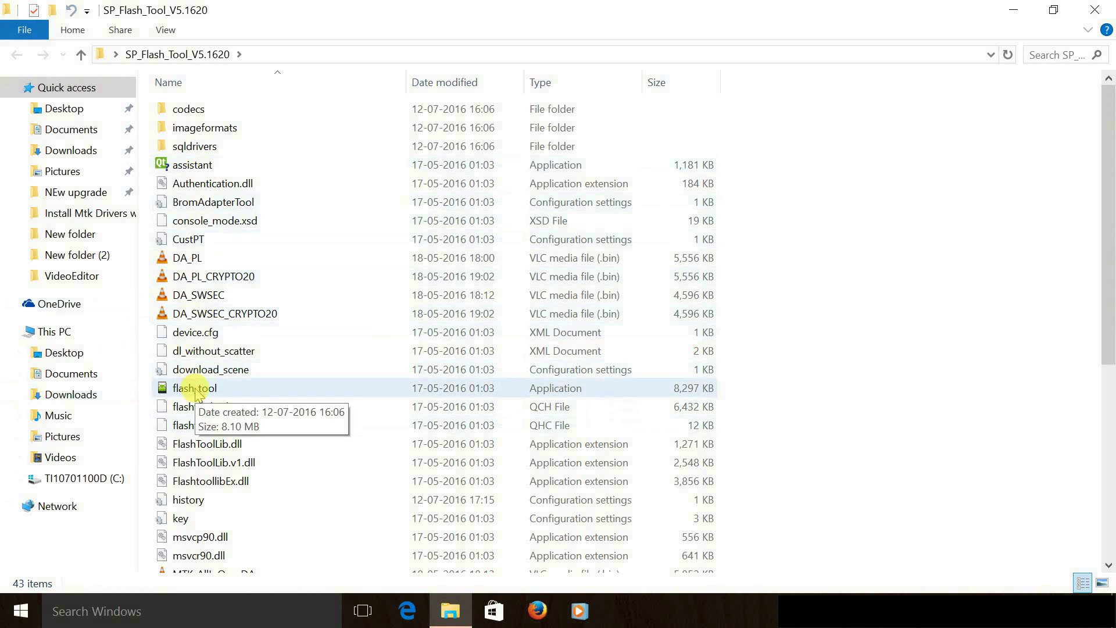
double_click(196, 389)
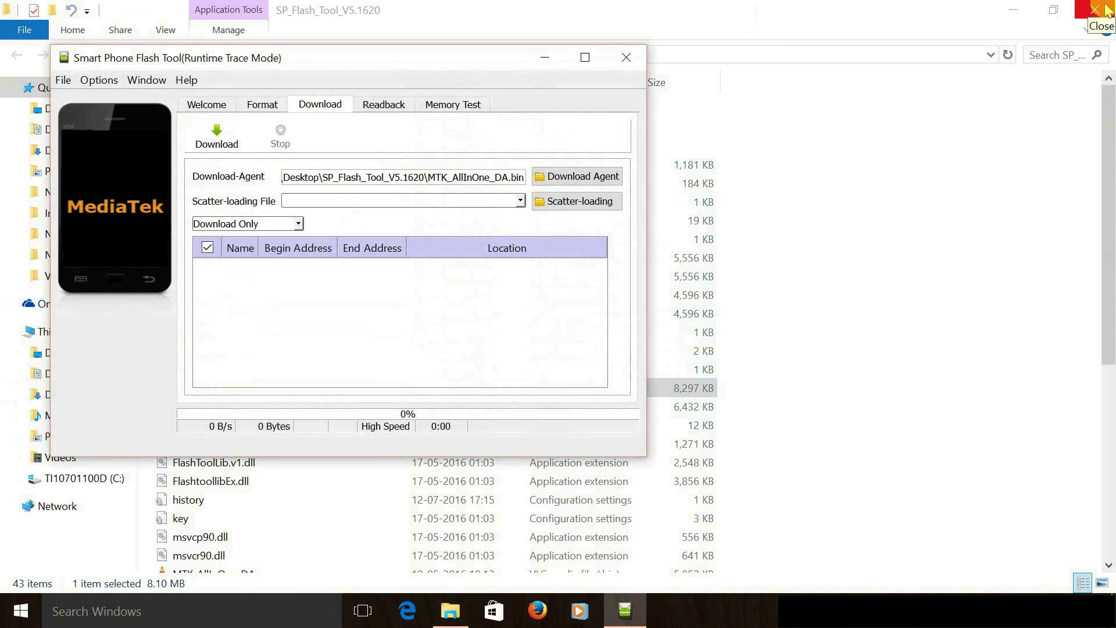
click(1105, 10)
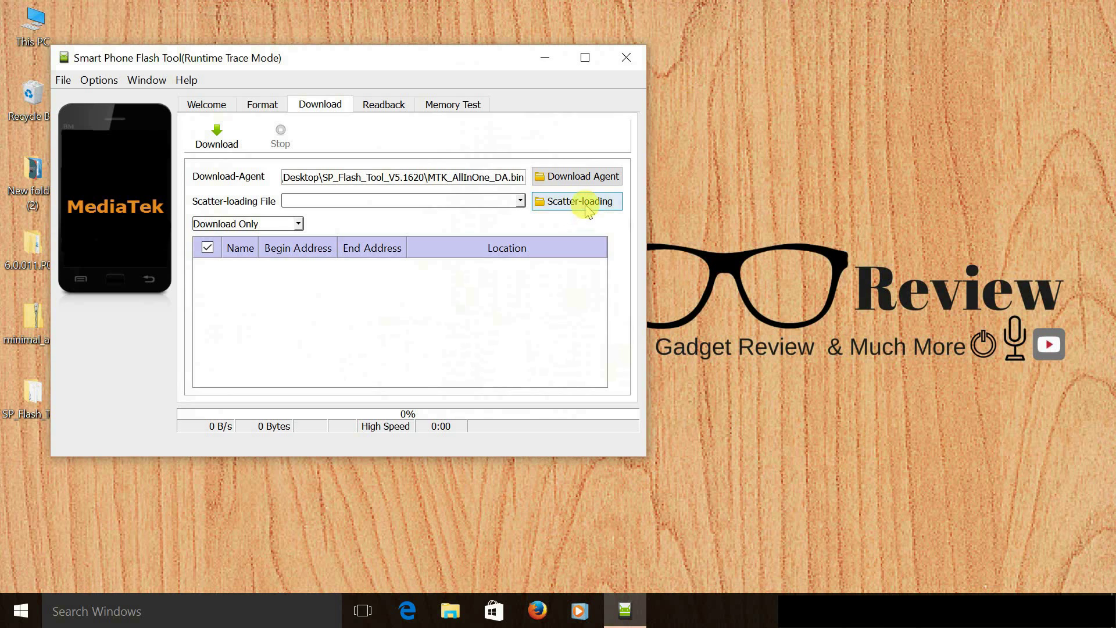
Load MT6753_Android_scatter from Desktop > 6.0.011 > image as the scatter-loading file.
click(580, 204)
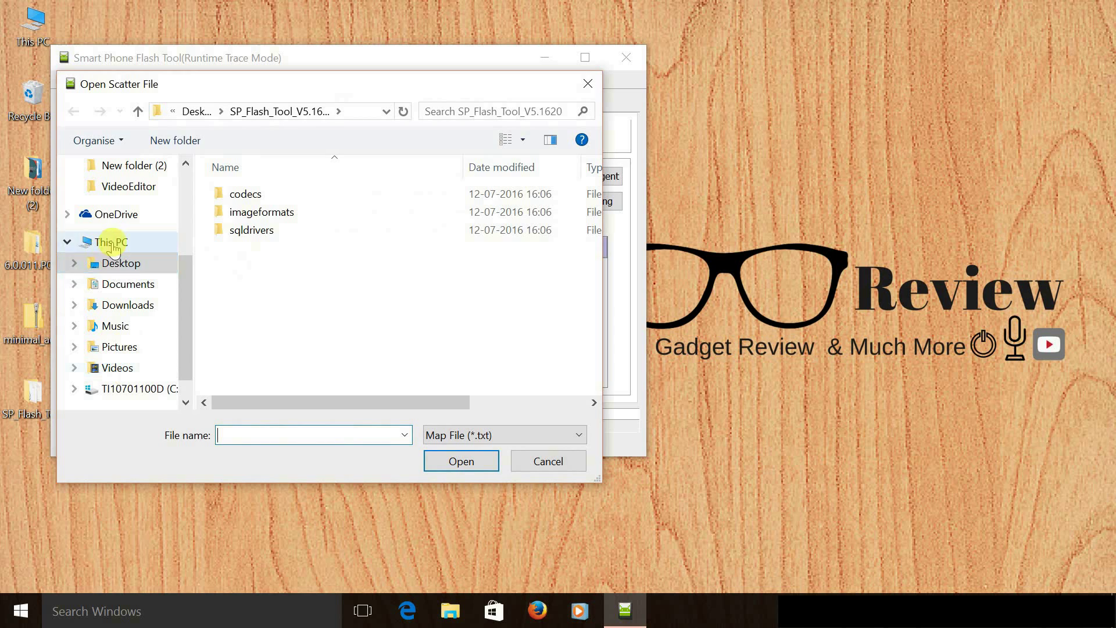
click(120, 263)
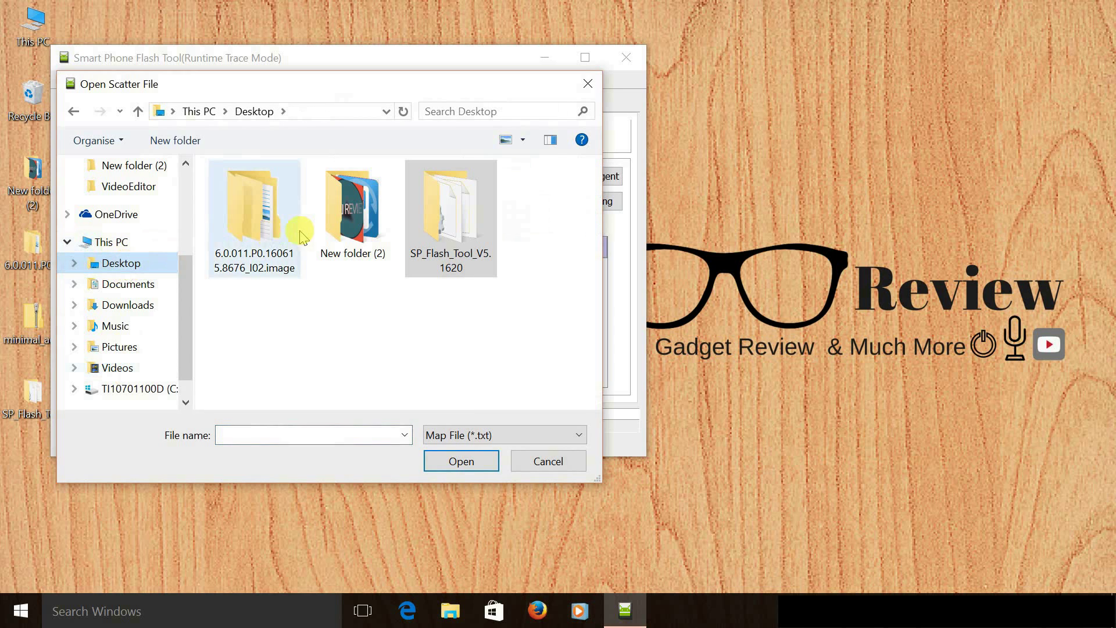
double_click(261, 232)
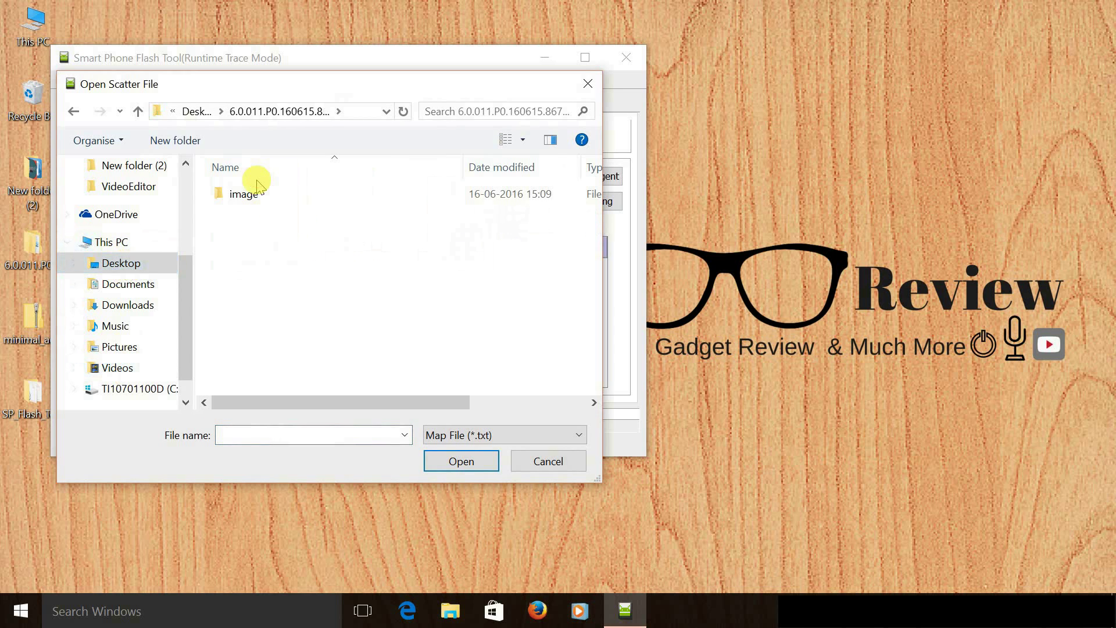
double_click(244, 194)
click(279, 196)
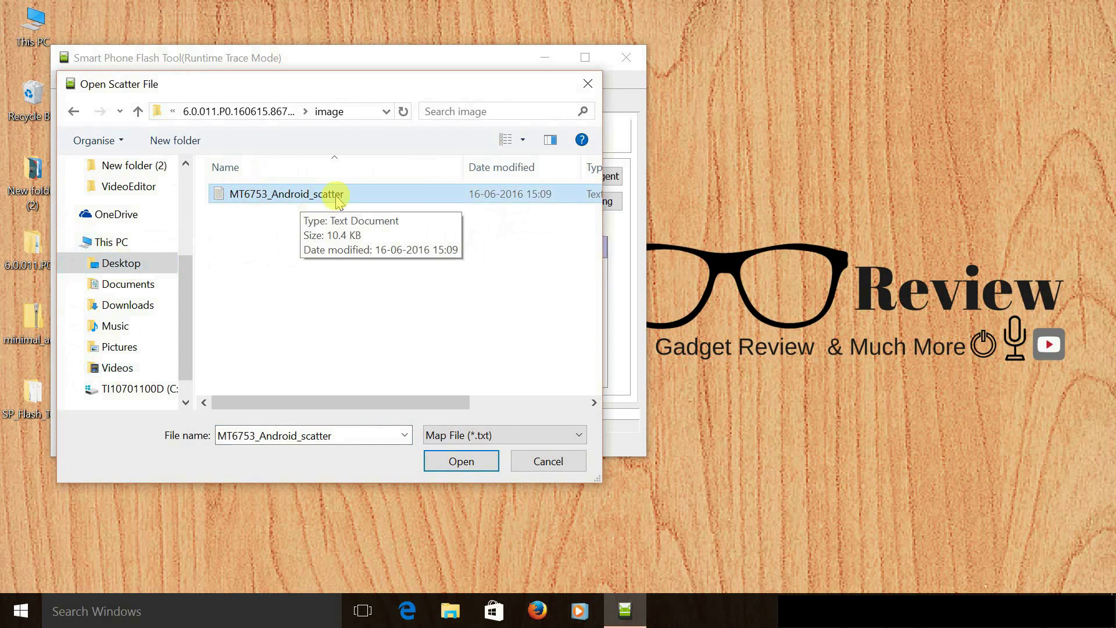
click(463, 462)
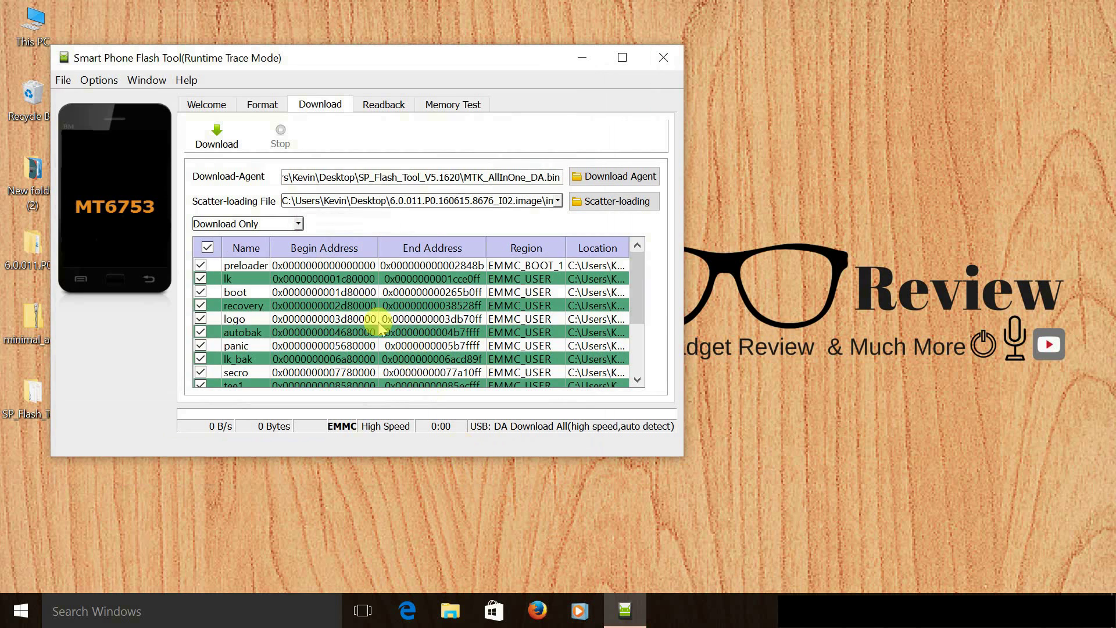
Scroll through the partition list to confirm preloader through userdata are all ticked.
scroll(357, 313, down, 2)
scroll(356, 312, down, 2)
scroll(356, 312, up, 4)
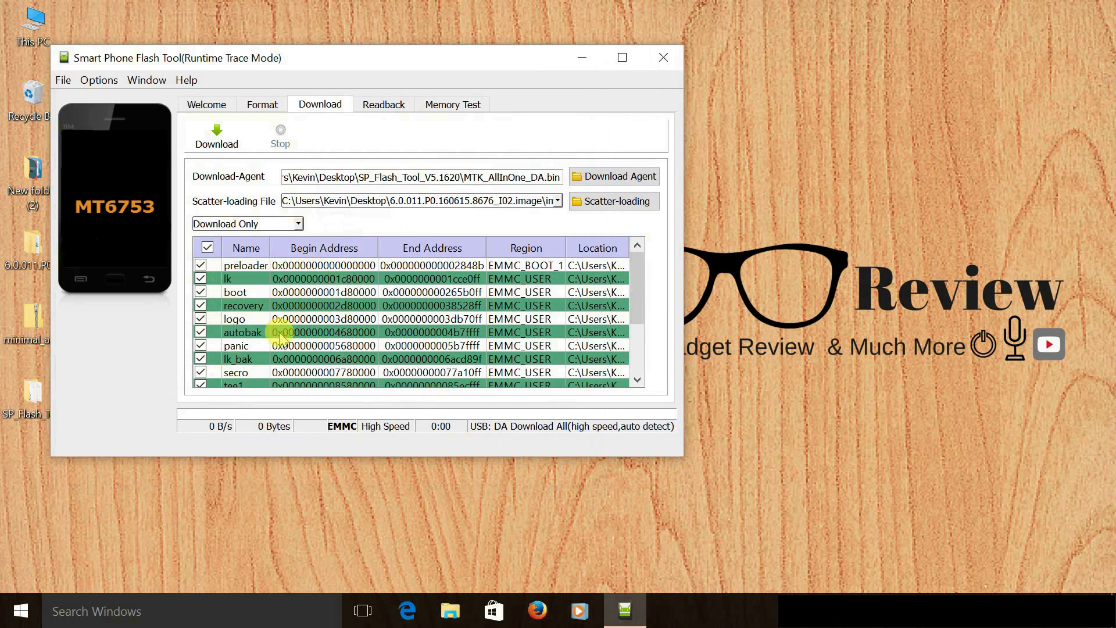
scroll(270, 335, down, 1)
scroll(242, 320, down, 1)
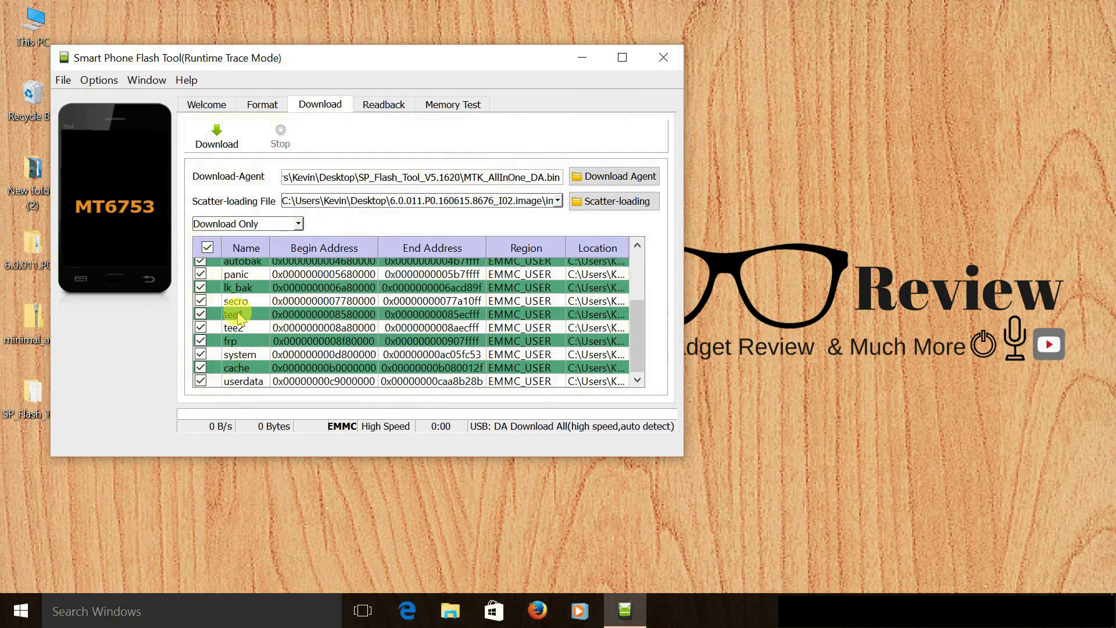
scroll(271, 343, up, 2)
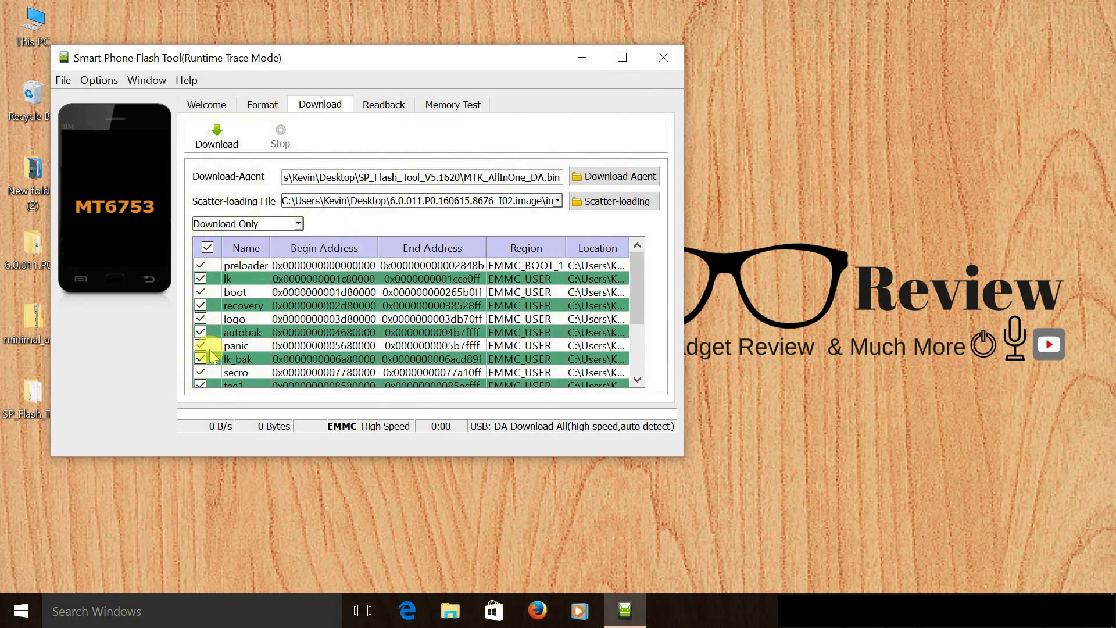
scroll(262, 352, down, 3)
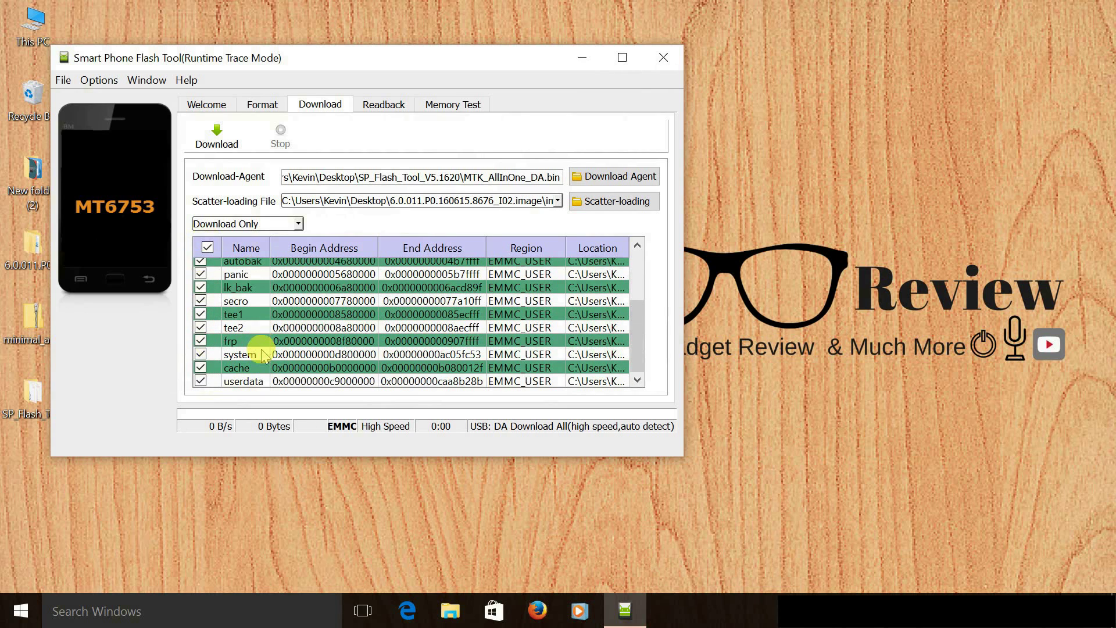
scroll(221, 357, up, 3)
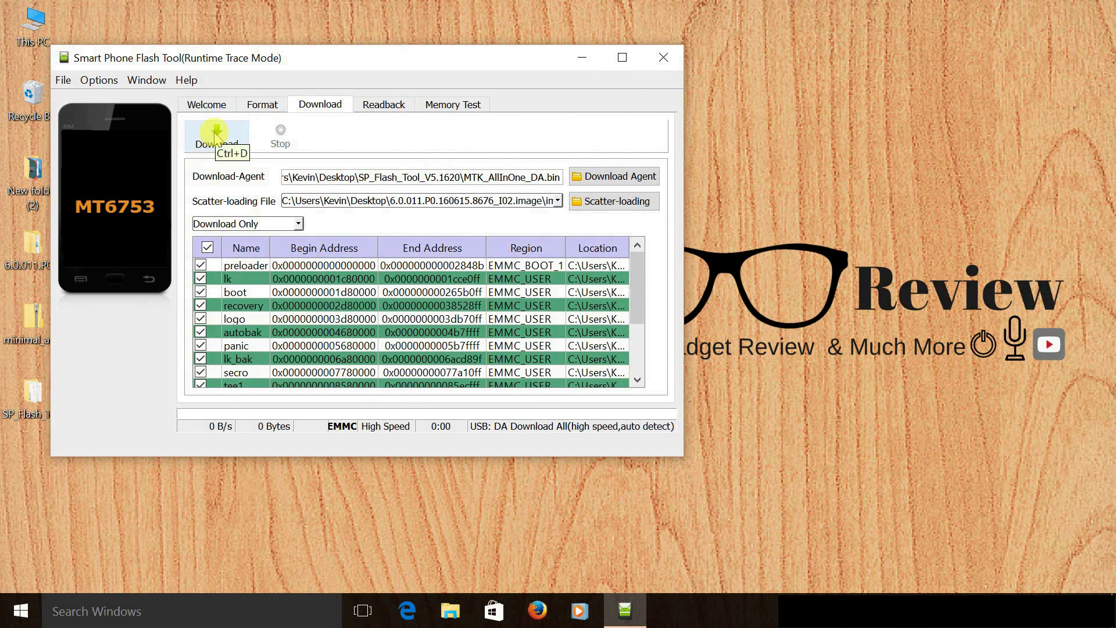
Start the Download Only flash of all ticked partitions to the phone.
click(217, 133)
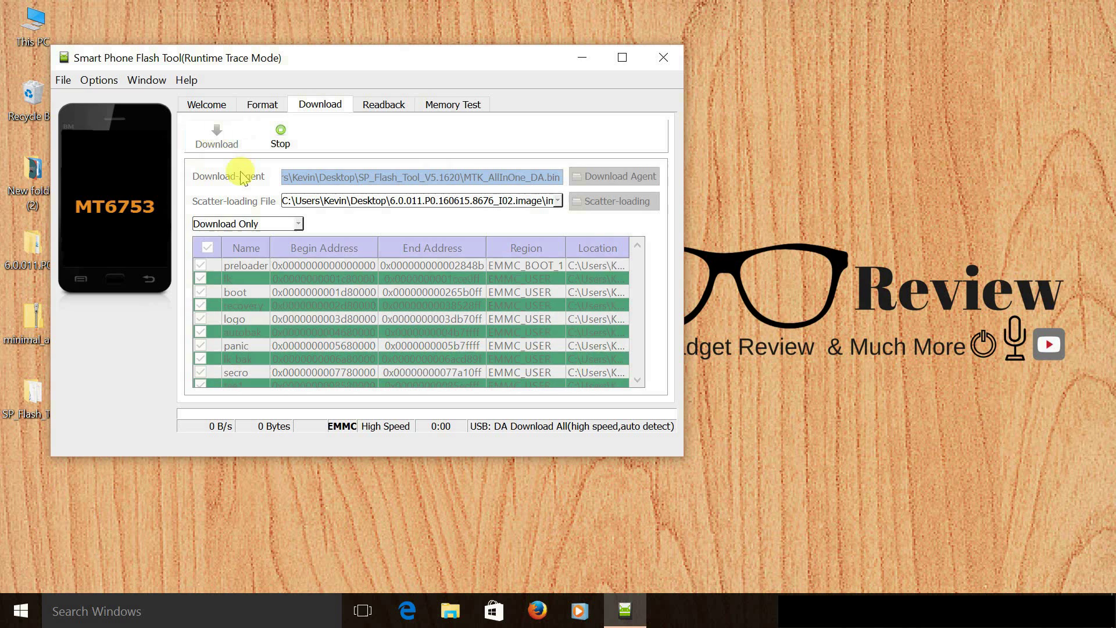